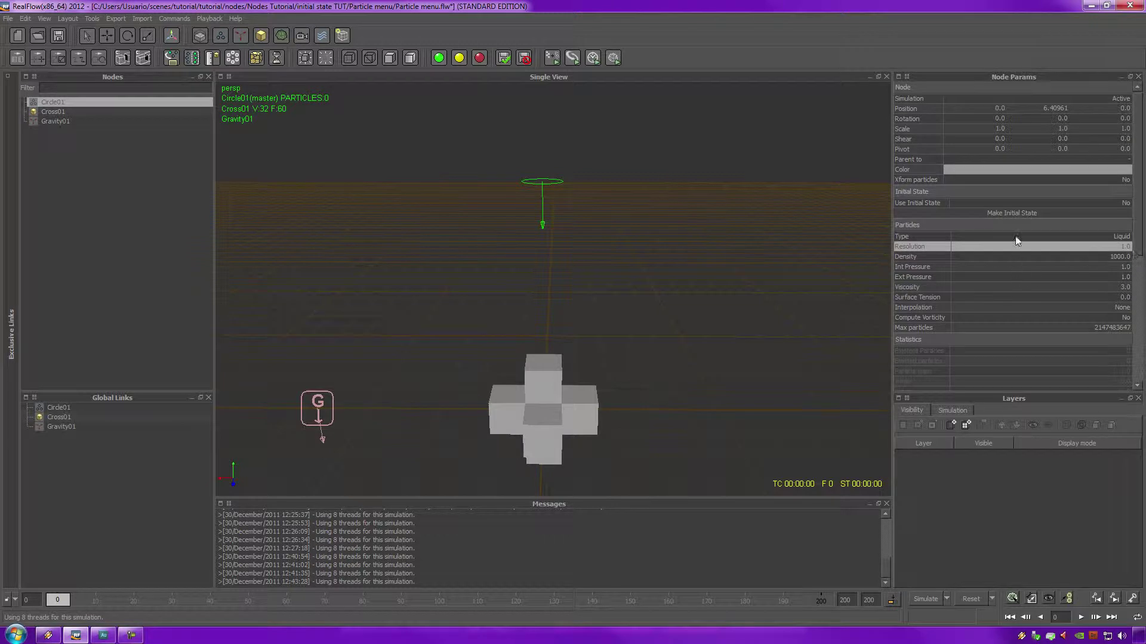
Set the Circle01 emitter's particle type to Gas and run the simulation.
{"action": "left_click", "coordinate": [1017, 238]}
{"action": "left_click", "coordinate": [1017, 238]}
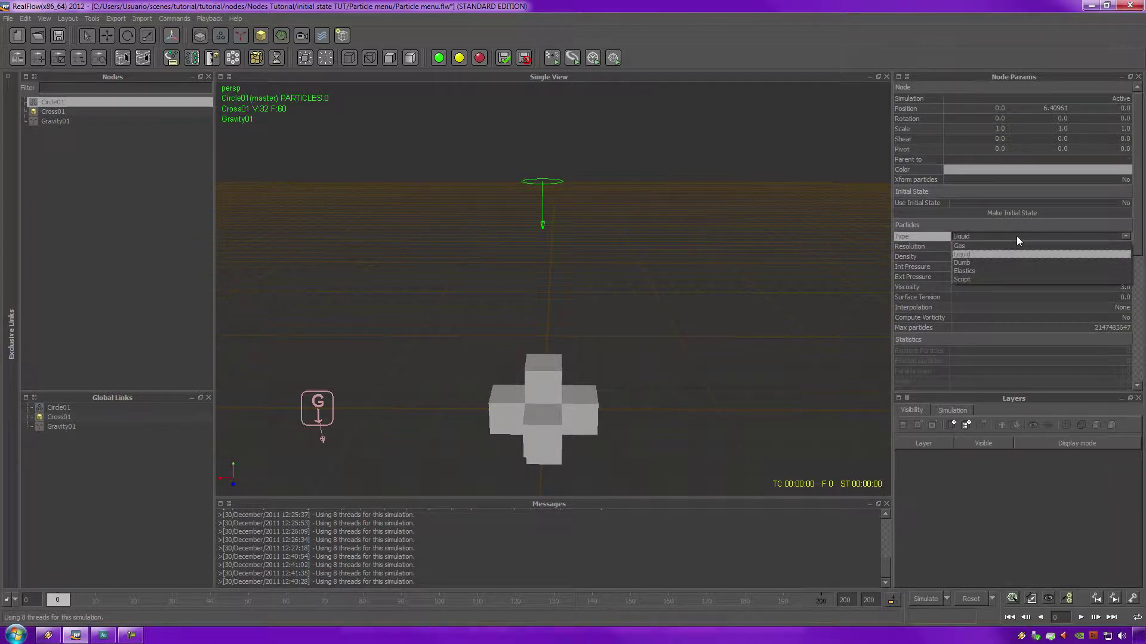
{"action": "left_click", "coordinate": [962, 246]}
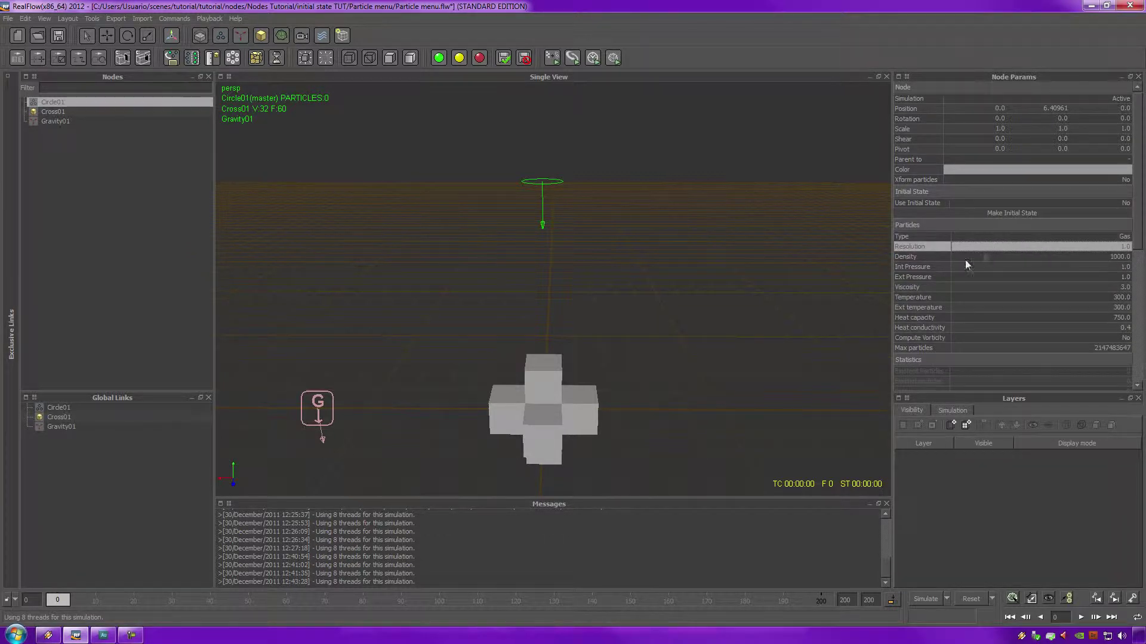
{"action": "scroll", "coordinate": [701, 256], "scroll_direction": "down", "scroll_amount": 3}
{"action": "left_click_drag", "start_coordinate": [722, 226], "coordinate": [732, 251], "text": "alt"}
{"action": "left_click", "coordinate": [942, 606]}
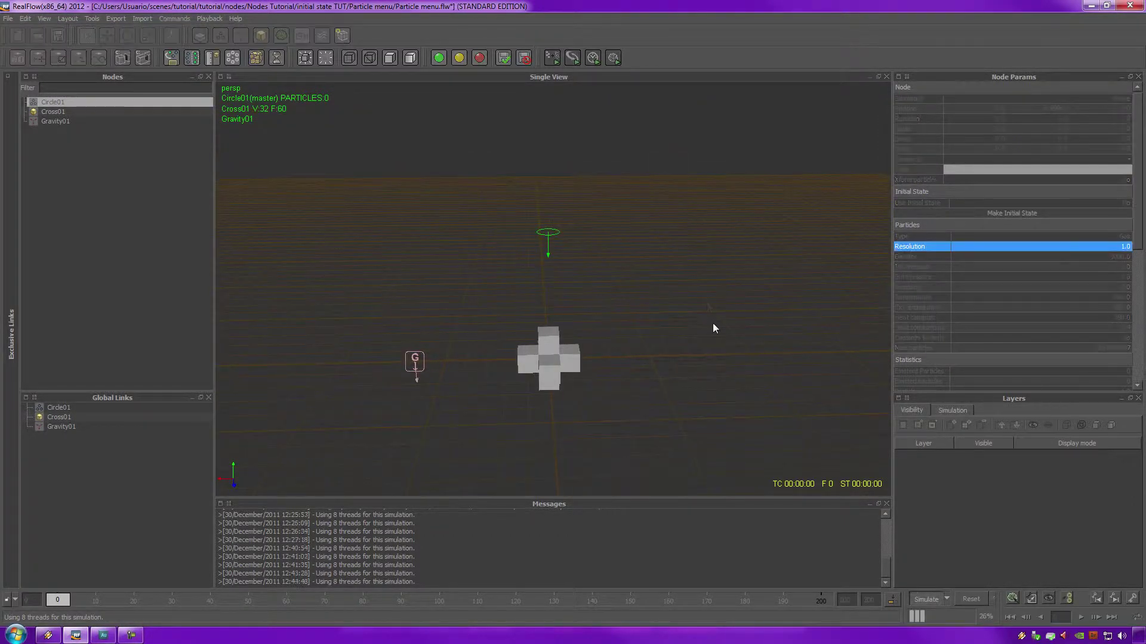
{"action": "scroll", "coordinate": [704, 296], "scroll_direction": "down", "scroll_amount": 3}
{"action": "left_click_drag", "start_coordinate": [703, 299], "coordinate": [701, 317], "text": "alt"}
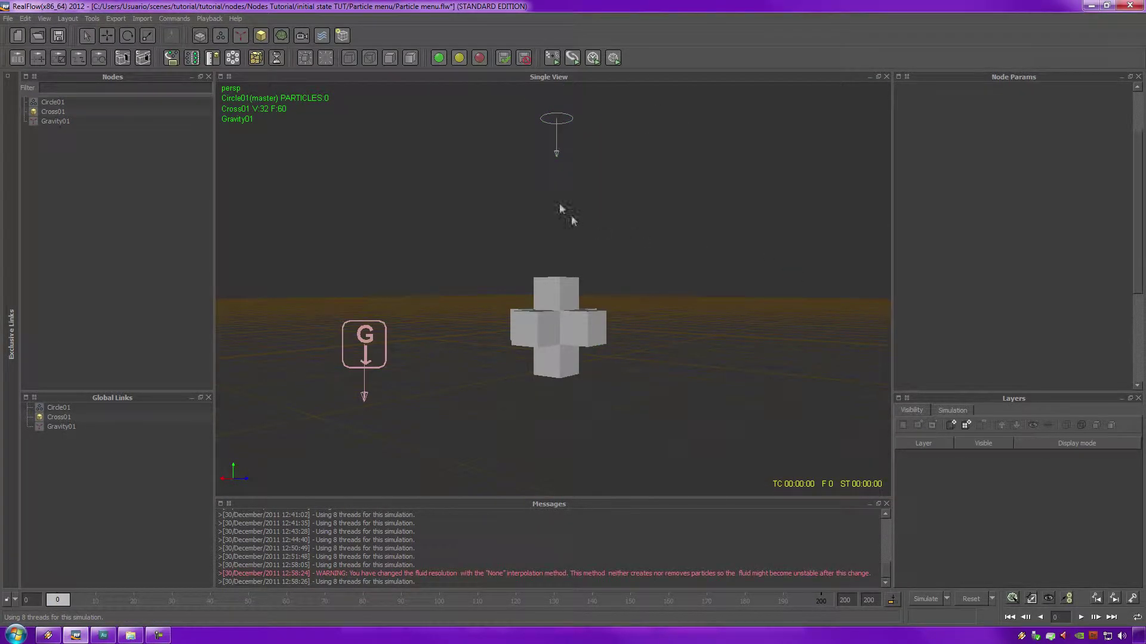
Set the Circle01 emitter's particle type to Liquid and run the simulation.
{"action": "left_click_drag", "start_coordinate": [568, 146], "coordinate": [966, 199], "text": "alt"}
{"action": "left_click", "coordinate": [1094, 165]}
{"action": "left_click", "coordinate": [1095, 165]}
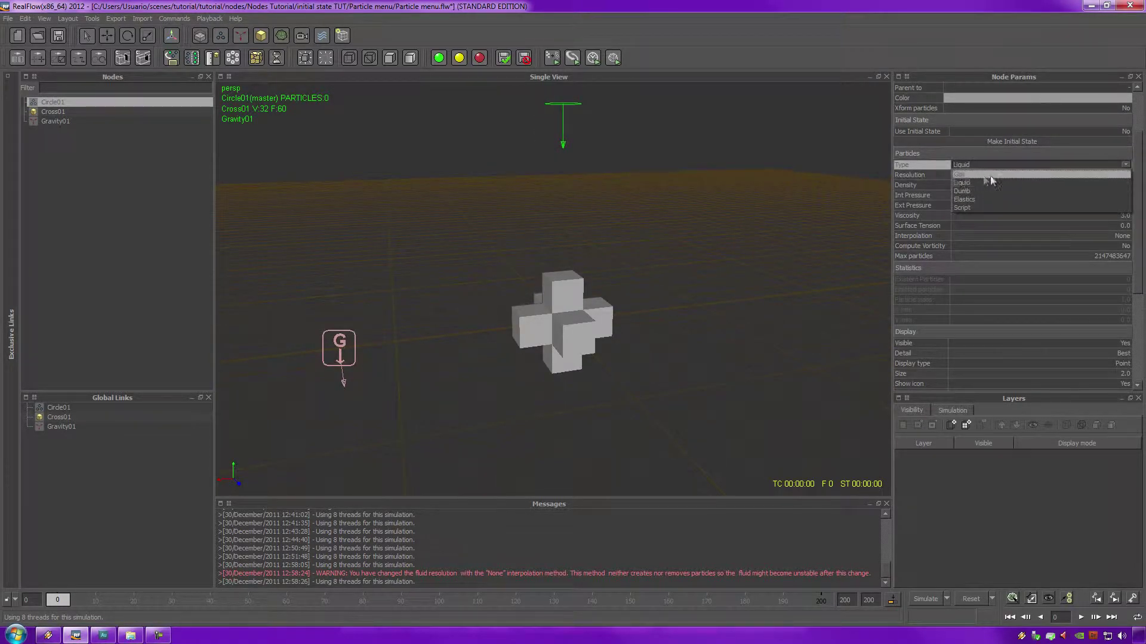
{"action": "left_click", "coordinate": [979, 182]}
{"action": "middle_click_drag", "start_coordinate": [703, 208], "coordinate": [703, 256], "text": "alt"}
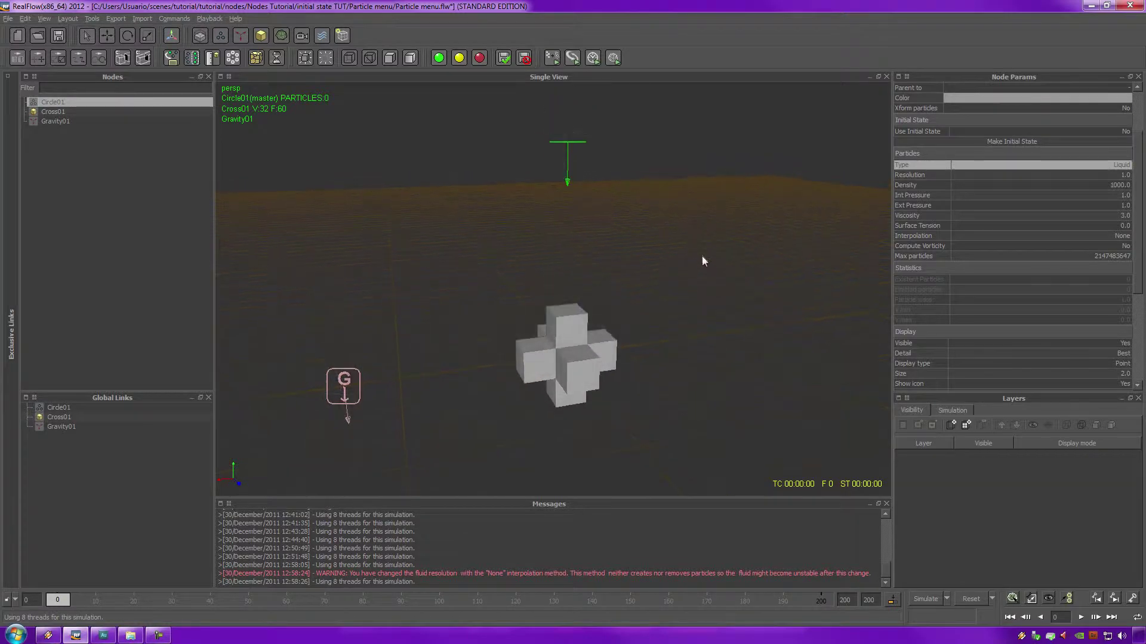
{"action": "right_click_drag", "start_coordinate": [703, 256], "coordinate": [780, 262], "text": "alt"}
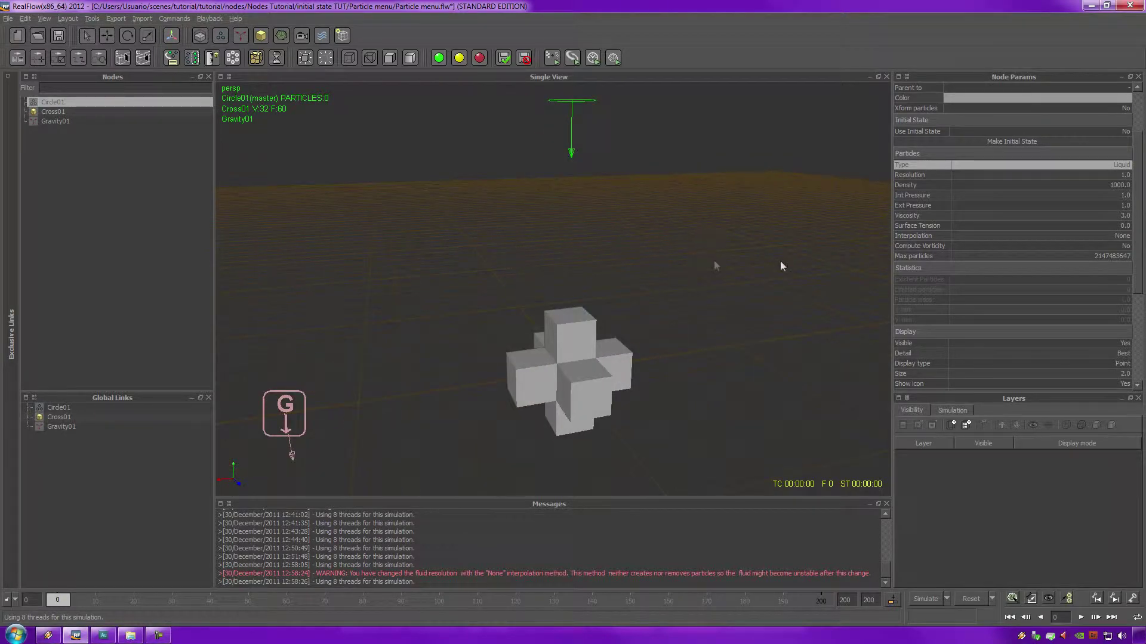
{"action": "left_click", "coordinate": [923, 599]}
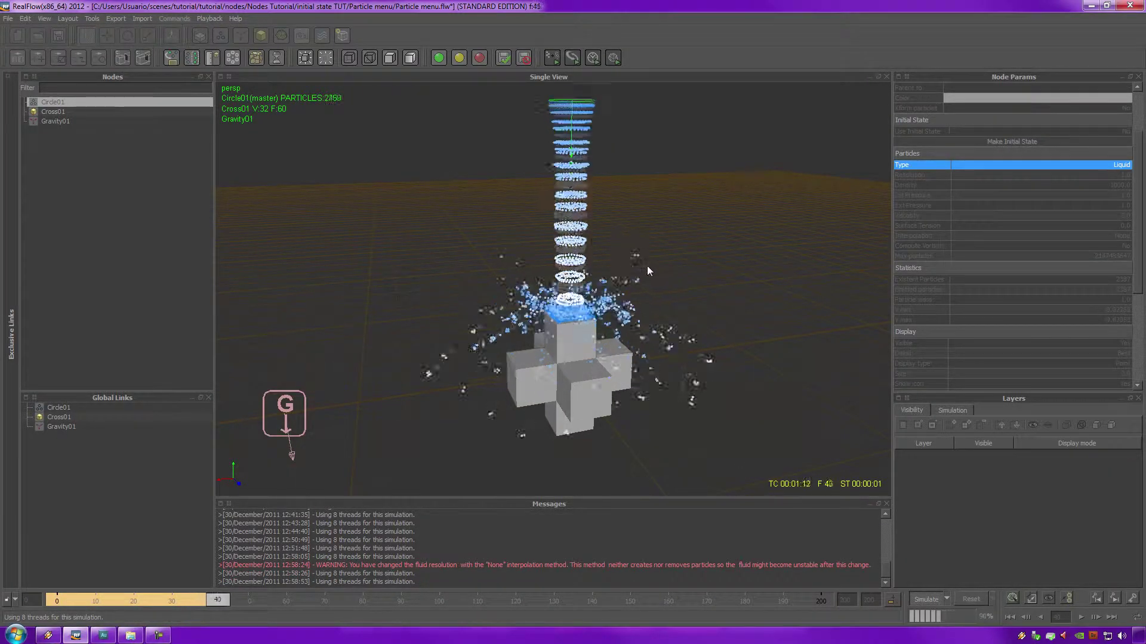
Examine from several angles how the liquid particles fall onto and interact with the cross object.
{"action": "scroll", "coordinate": [647, 266], "scroll_direction": "up", "scroll_amount": 3}
{"action": "scroll", "coordinate": [647, 265], "scroll_direction": "down", "scroll_amount": 2}
{"action": "middle_click_drag", "start_coordinate": [633, 242], "coordinate": [631, 263], "text": "alt"}
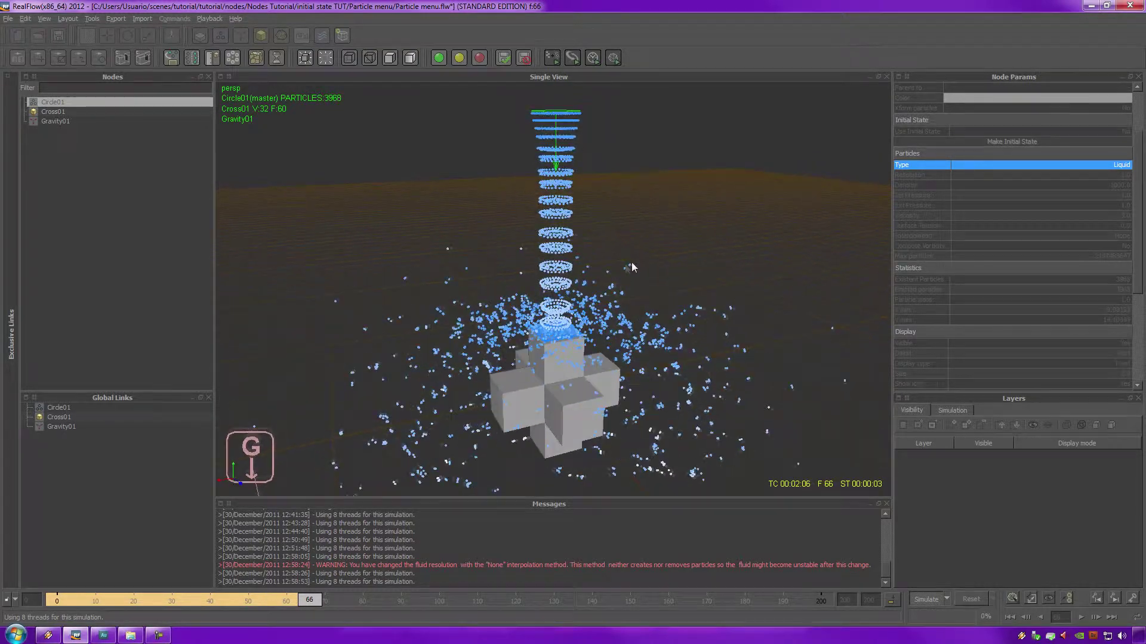
{"action": "left_click_drag", "start_coordinate": [632, 262], "coordinate": [662, 249], "text": "alt"}
{"action": "right_click_drag", "start_coordinate": [662, 250], "coordinate": [660, 210], "text": "alt"}
{"action": "left_click_drag", "start_coordinate": [669, 247], "coordinate": [599, 271], "text": "alt"}
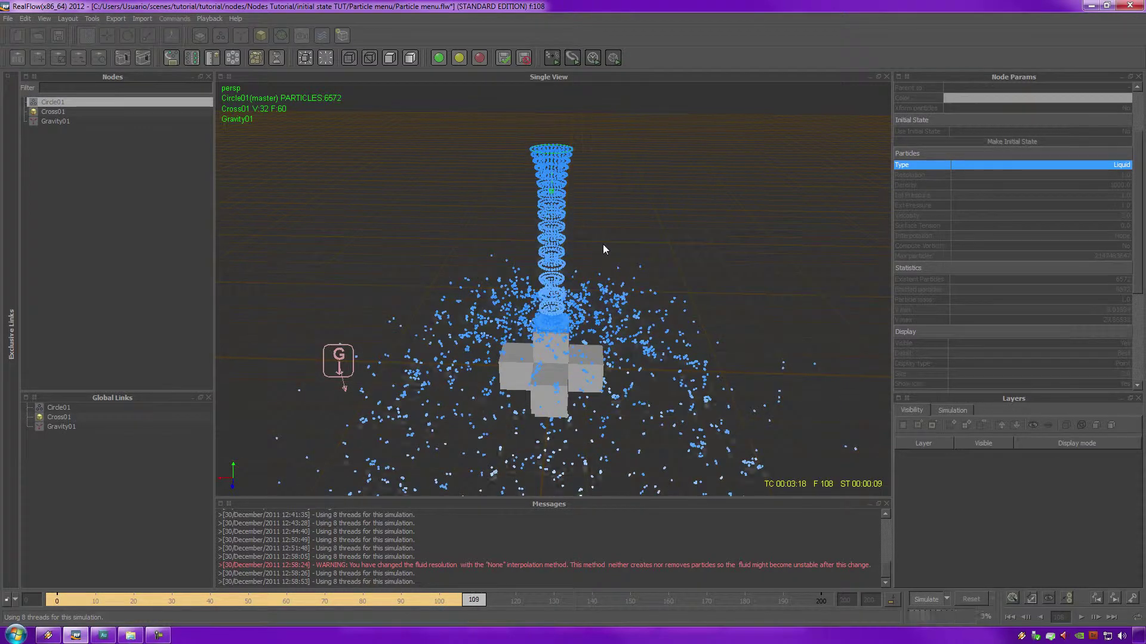
{"action": "scroll", "coordinate": [632, 245], "scroll_direction": "up", "scroll_amount": 2}
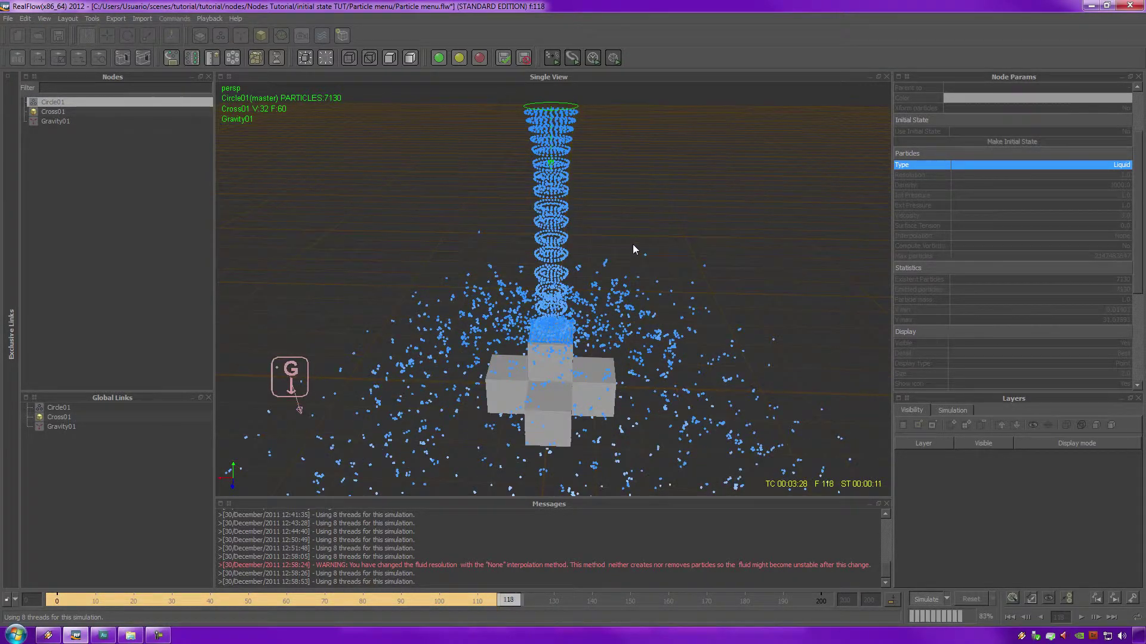
{"action": "left_click_drag", "start_coordinate": [633, 245], "coordinate": [674, 274], "text": "alt"}
{"action": "left_click_drag", "start_coordinate": [807, 472], "coordinate": [693, 244], "text": "alt"}
{"action": "left_click", "coordinate": [701, 244]}
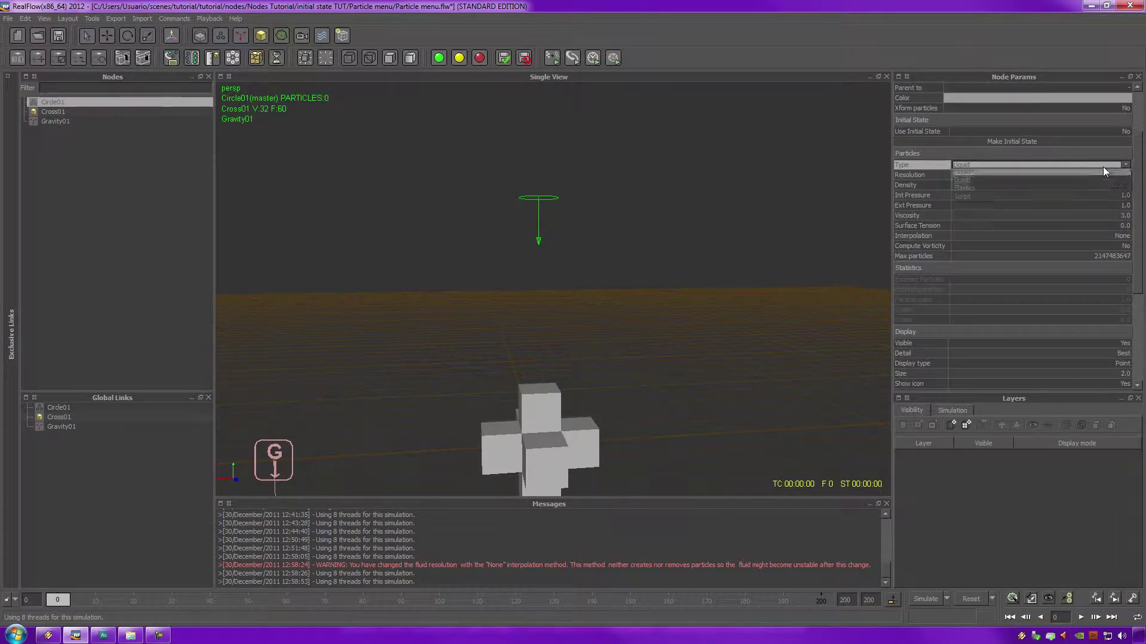
Simulate the Circle01 emitter with the Dumb particle type and scrub back through the simulated frames.
{"action": "left_click", "coordinate": [1103, 168]}
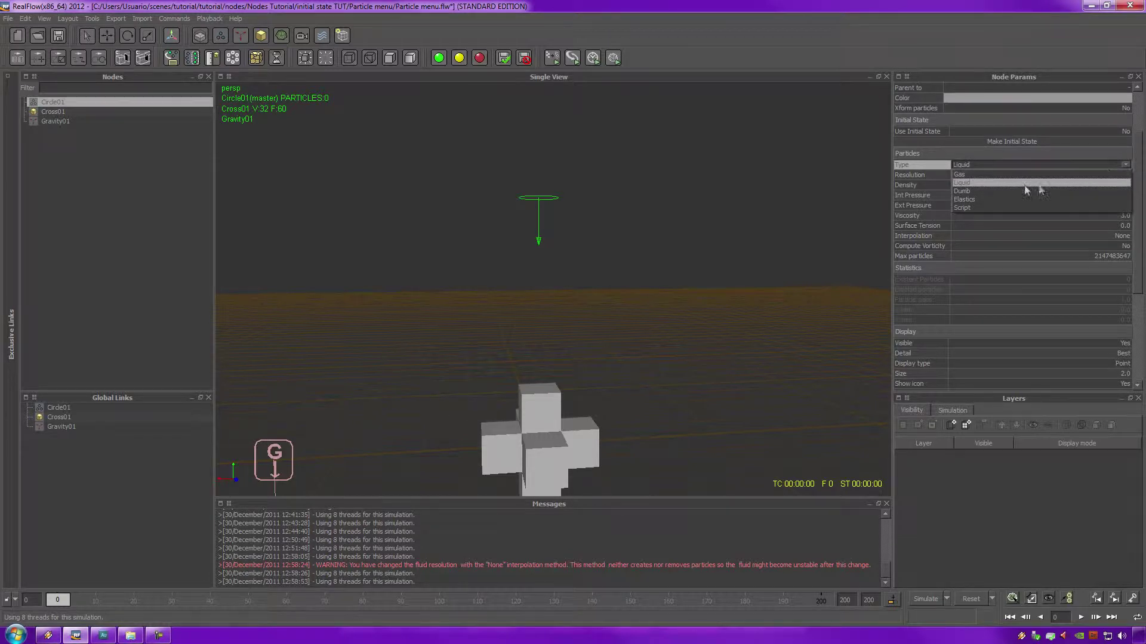
{"action": "left_click", "coordinate": [992, 192]}
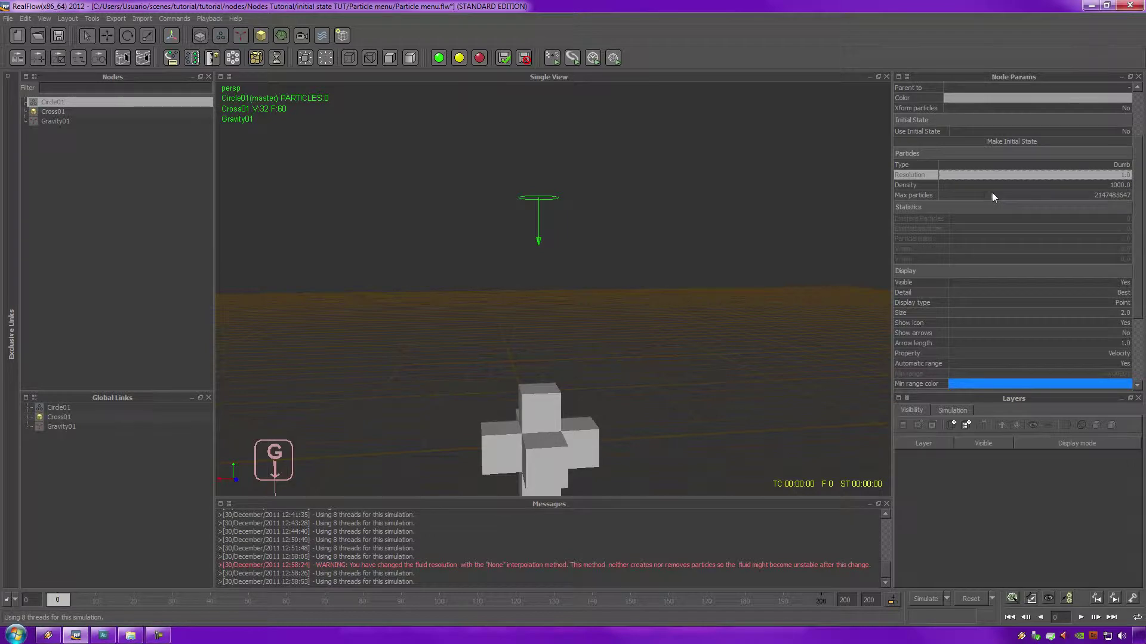
{"action": "left_click", "coordinate": [923, 599]}
{"action": "right_click_drag", "start_coordinate": [675, 277], "coordinate": [666, 363], "text": "alt"}
{"action": "left_click_drag", "start_coordinate": [665, 363], "coordinate": [699, 341], "text": "alt"}
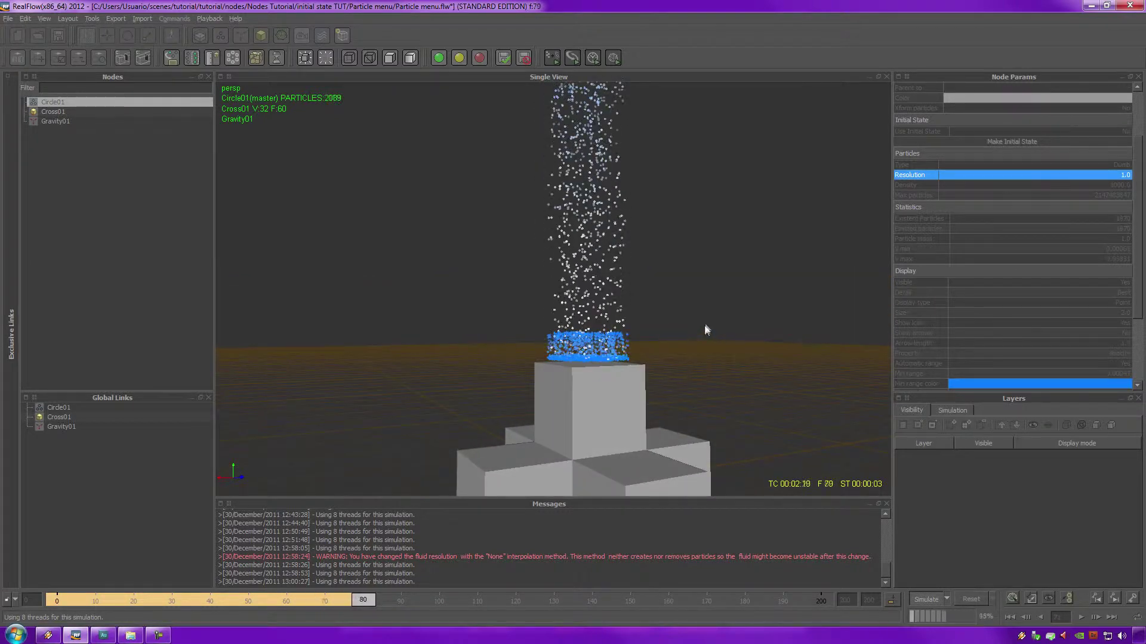
{"action": "left_click_drag", "start_coordinate": [705, 321], "coordinate": [686, 292], "text": "alt"}
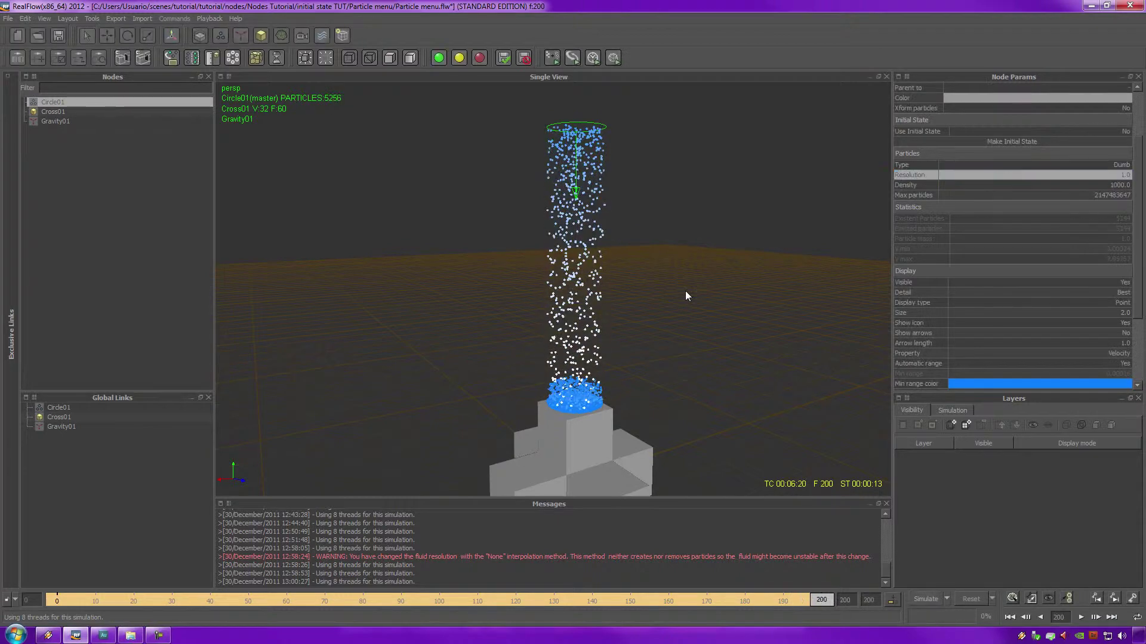
{"action": "left_click_drag", "start_coordinate": [820, 601], "coordinate": [244, 585]}
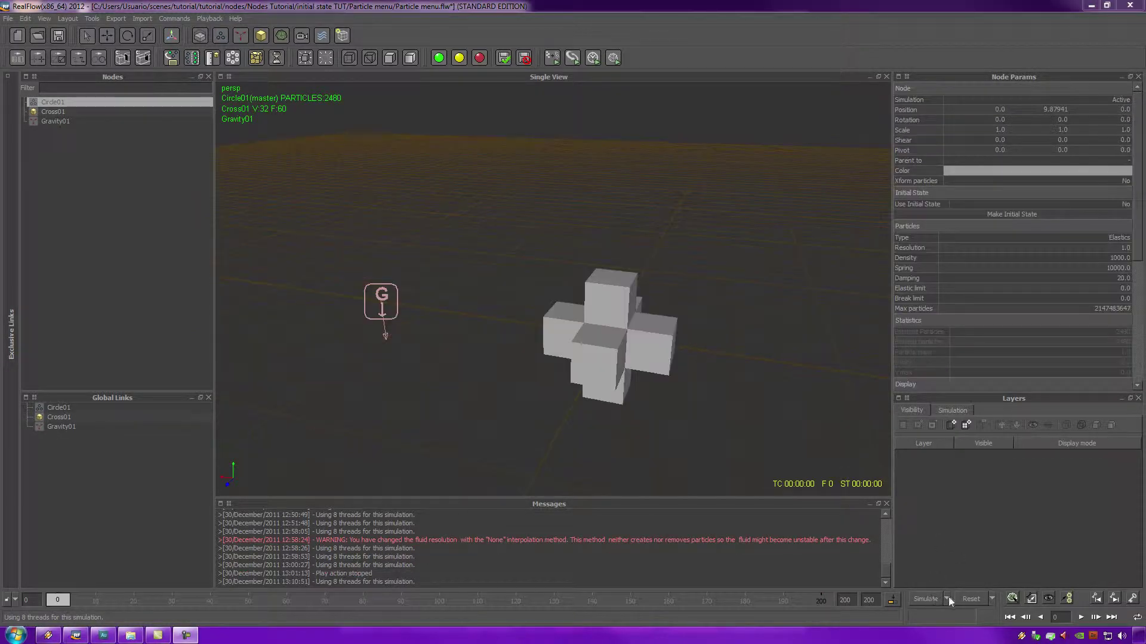
Run the simulation of the Circle01 emitter with its Elastics particles above the cross.
{"action": "left_click", "coordinate": [932, 599]}
{"action": "scroll", "coordinate": [668, 222], "scroll_direction": "up", "scroll_amount": 4}
{"action": "middle_click_drag", "start_coordinate": [667, 238], "coordinate": [630, 295]}
{"action": "left_click_drag", "start_coordinate": [630, 300], "coordinate": [657, 256], "text": "alt"}
{"action": "scroll", "coordinate": [660, 252], "scroll_direction": "down", "scroll_amount": 2}
{"action": "middle_click_drag", "start_coordinate": [675, 227], "coordinate": [616, 327], "text": "alt"}
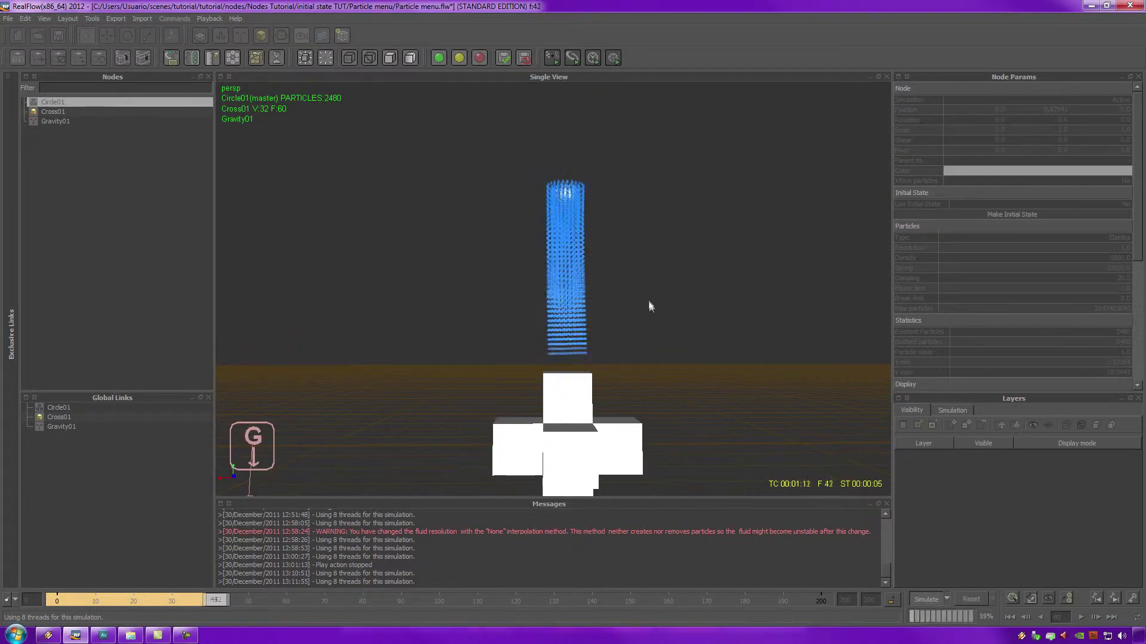
{"action": "scroll", "coordinate": [650, 305], "scroll_direction": "up", "scroll_amount": 2}
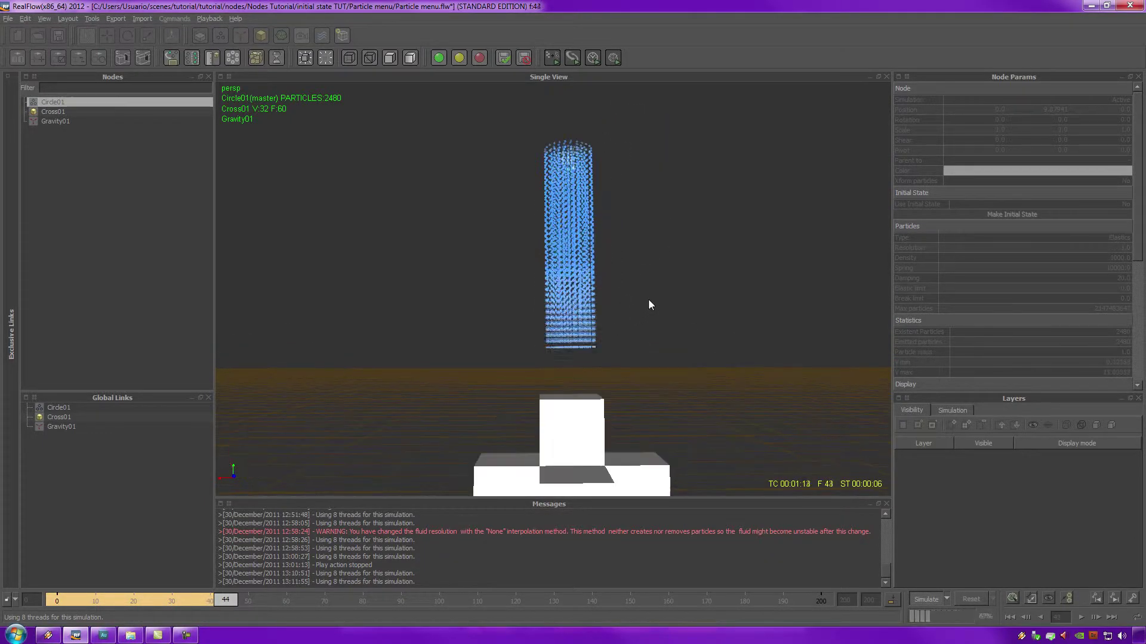
Examine the elastic particle column's behaviour on the cross from several angles through frame 200.
{"action": "left_click", "coordinate": [708, 296]}
{"action": "left_click", "coordinate": [572, 305]}
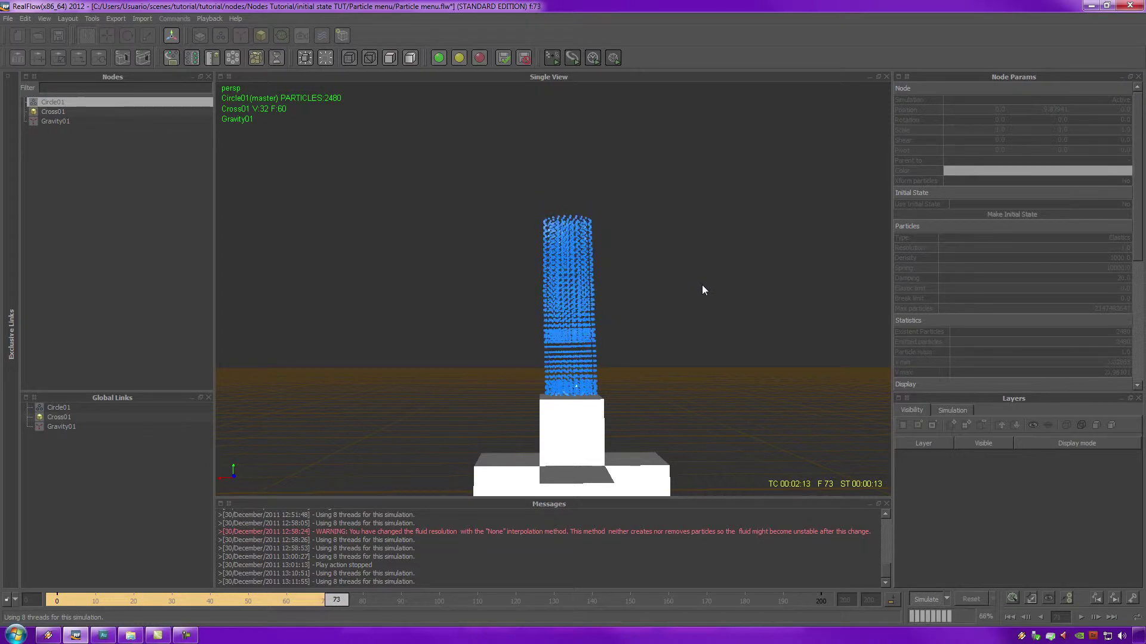
{"action": "left_click_drag", "start_coordinate": [685, 293], "coordinate": [695, 316], "text": "alt"}
{"action": "right_click_drag", "start_coordinate": [695, 312], "coordinate": [707, 311], "text": "alt"}
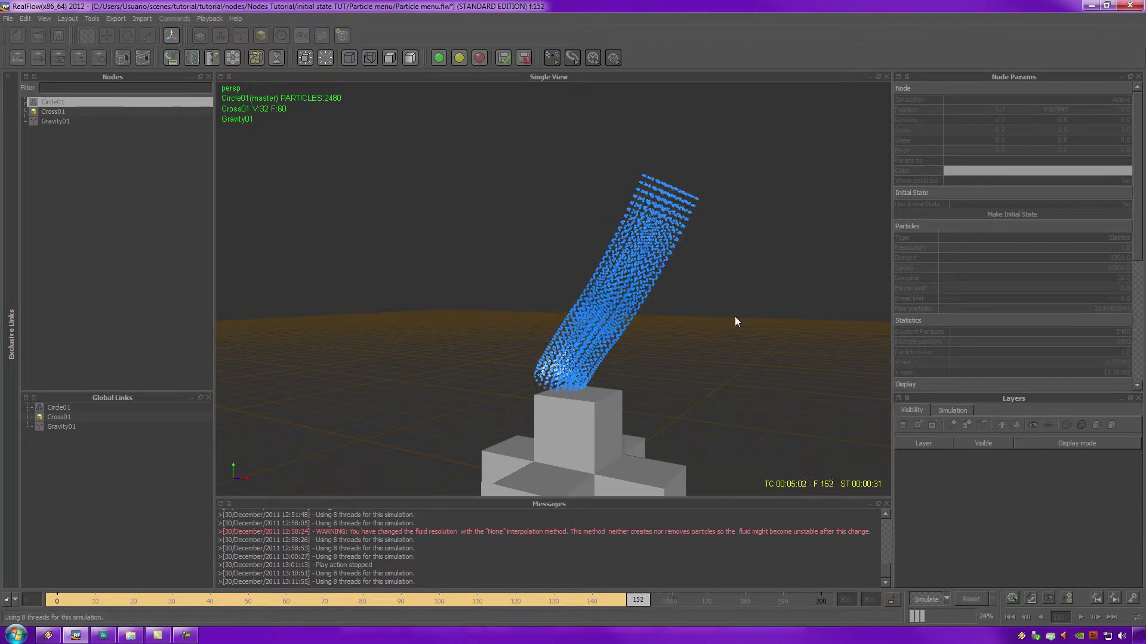
{"action": "left_click_drag", "start_coordinate": [744, 325], "coordinate": [516, 310], "text": "alt"}
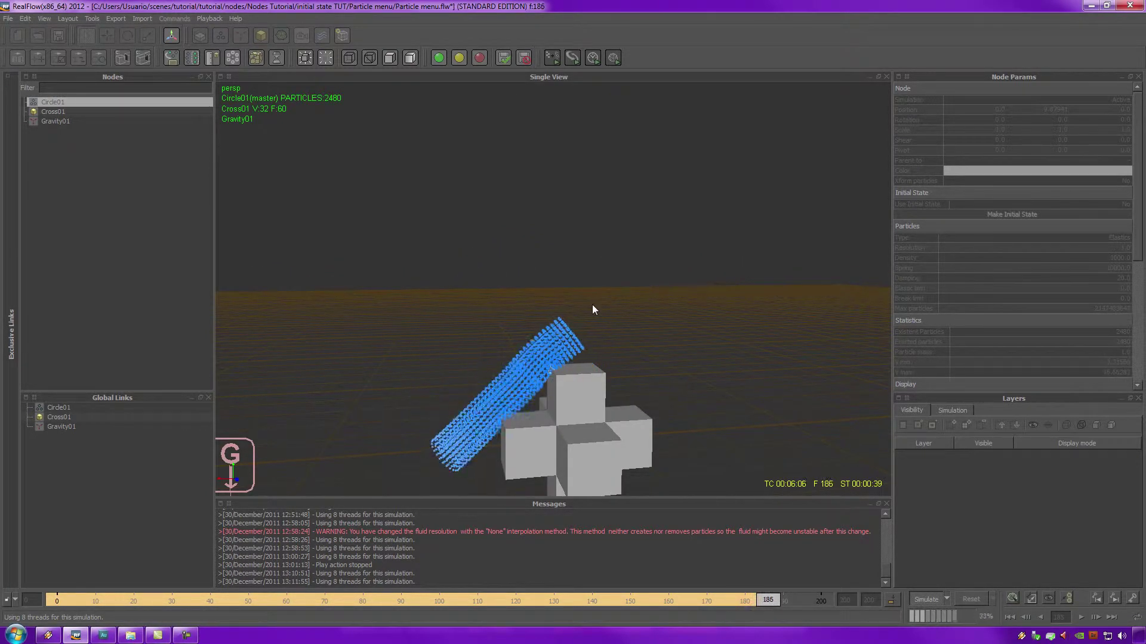
{"action": "left_click_drag", "start_coordinate": [592, 304], "coordinate": [620, 280], "text": "alt"}
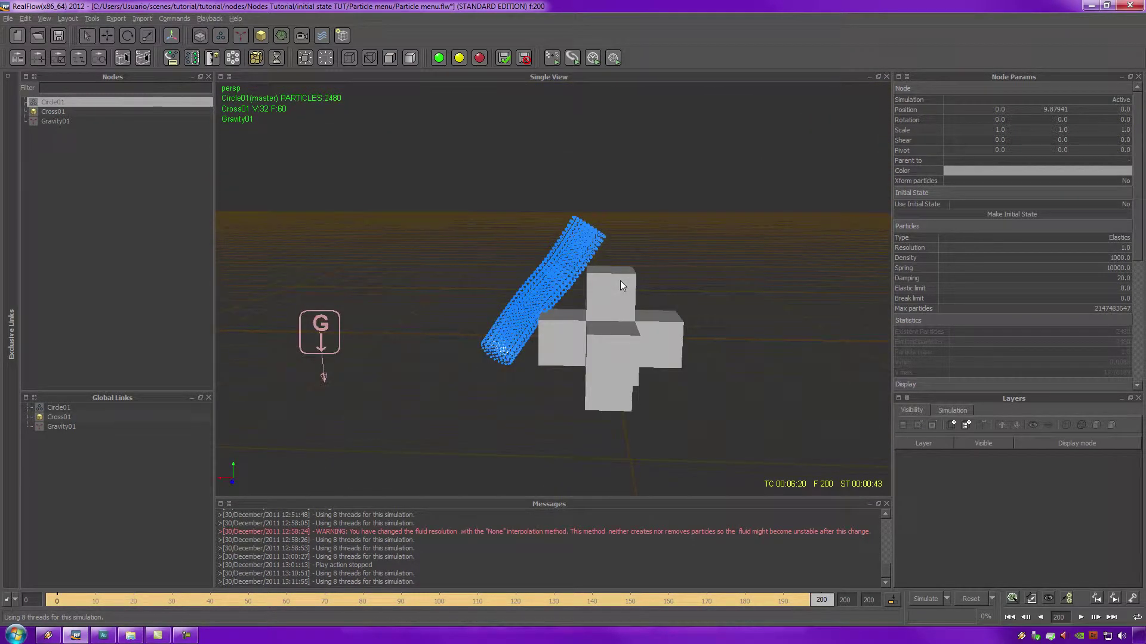
{"action": "middle_click_drag", "start_coordinate": [672, 278], "coordinate": [594, 288], "text": "alt"}
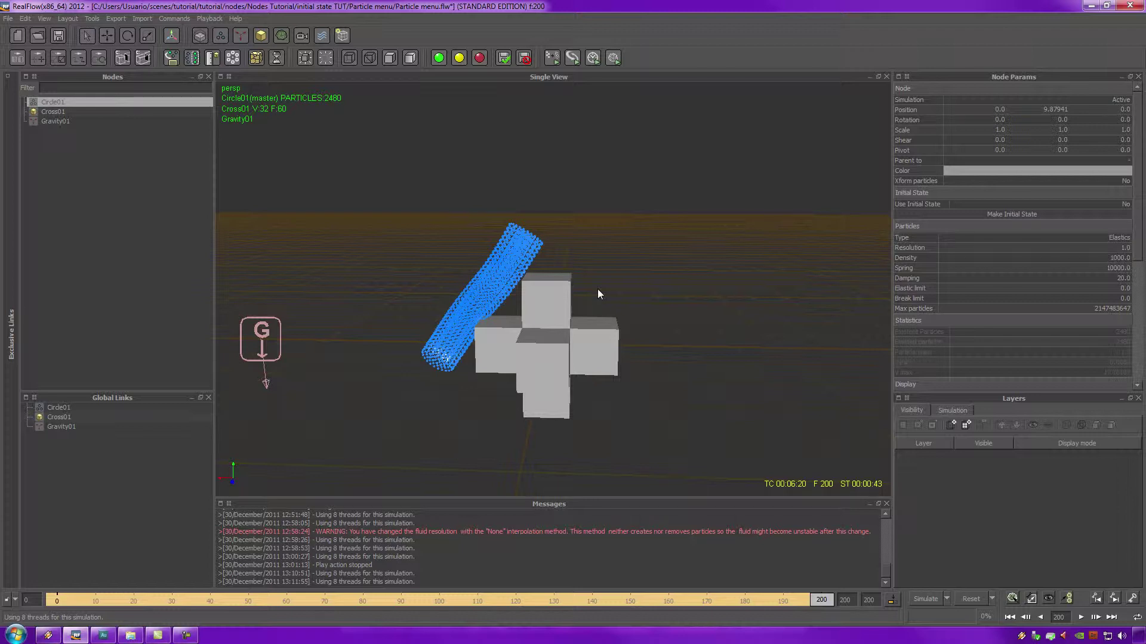
In the scene containing only the Circle01 emitter, select the emitter and set its particle type to Script.
{"action": "key", "text": "alt+Tab"}
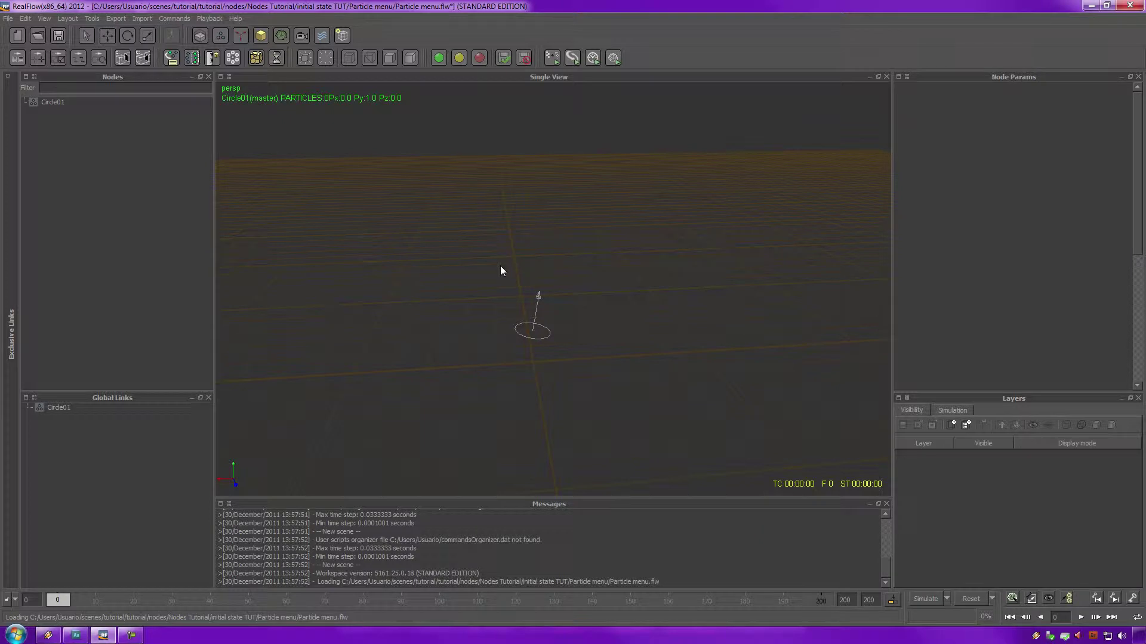
{"action": "left_click_drag", "start_coordinate": [491, 256], "coordinate": [594, 354]}
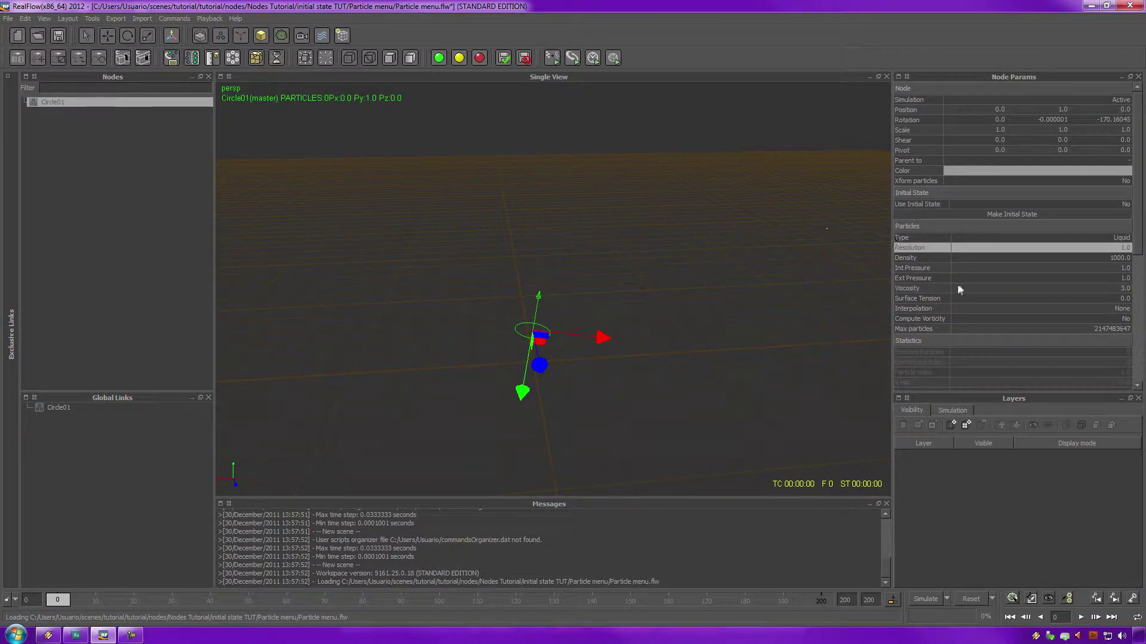
{"action": "left_click", "coordinate": [995, 237]}
{"action": "left_click", "coordinate": [995, 237]}
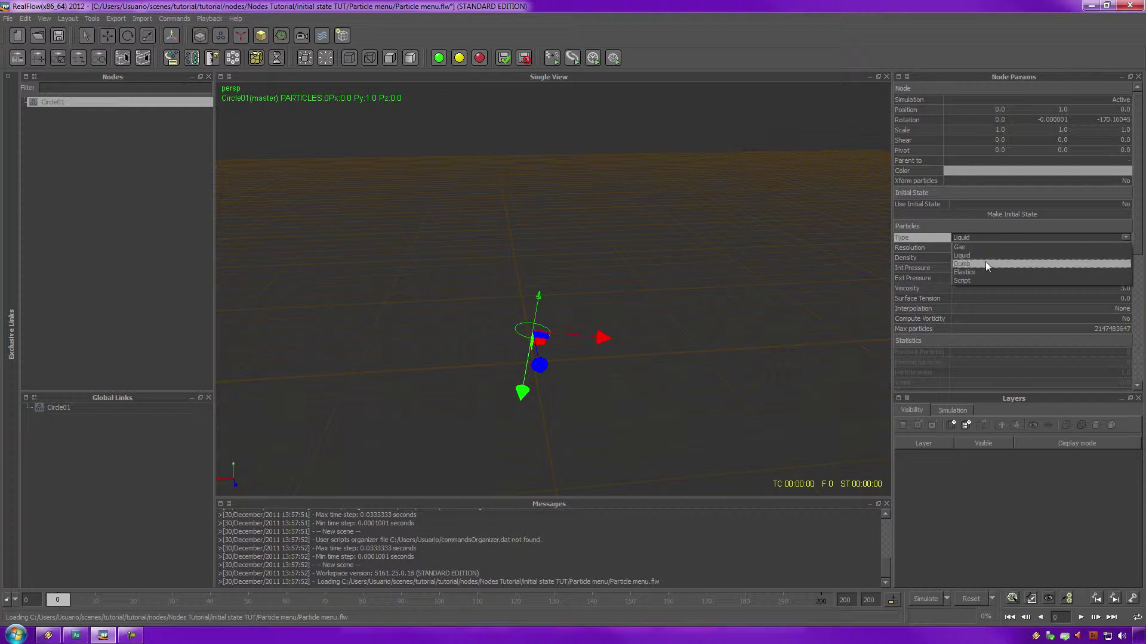
{"action": "left_click", "coordinate": [973, 237]}
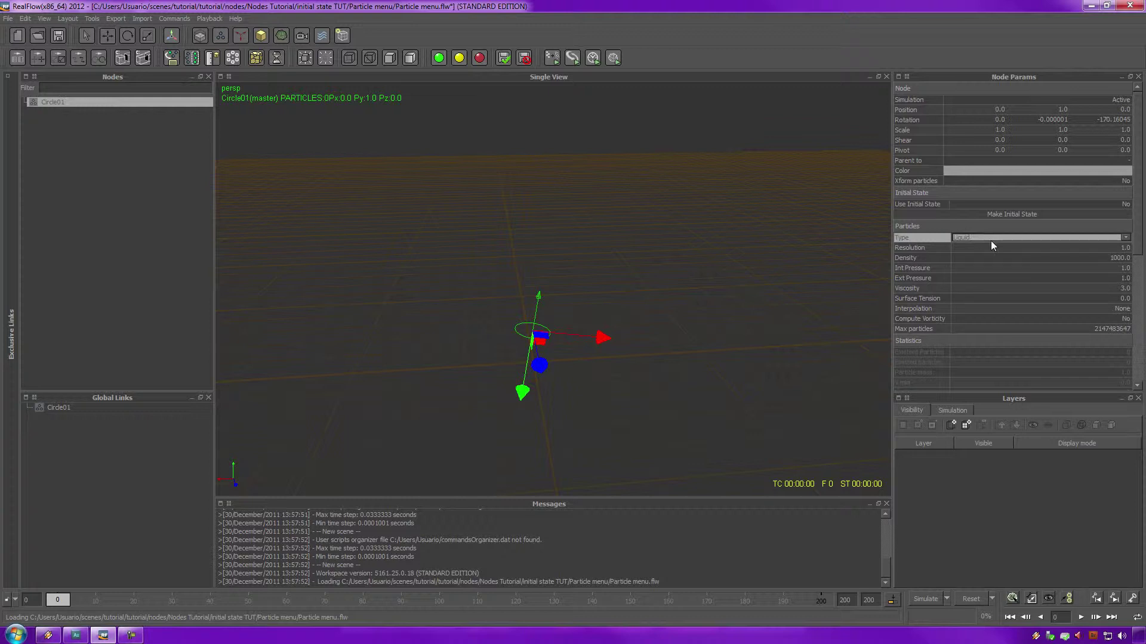
{"action": "left_click", "coordinate": [991, 240]}
{"action": "left_click", "coordinate": [986, 276]}
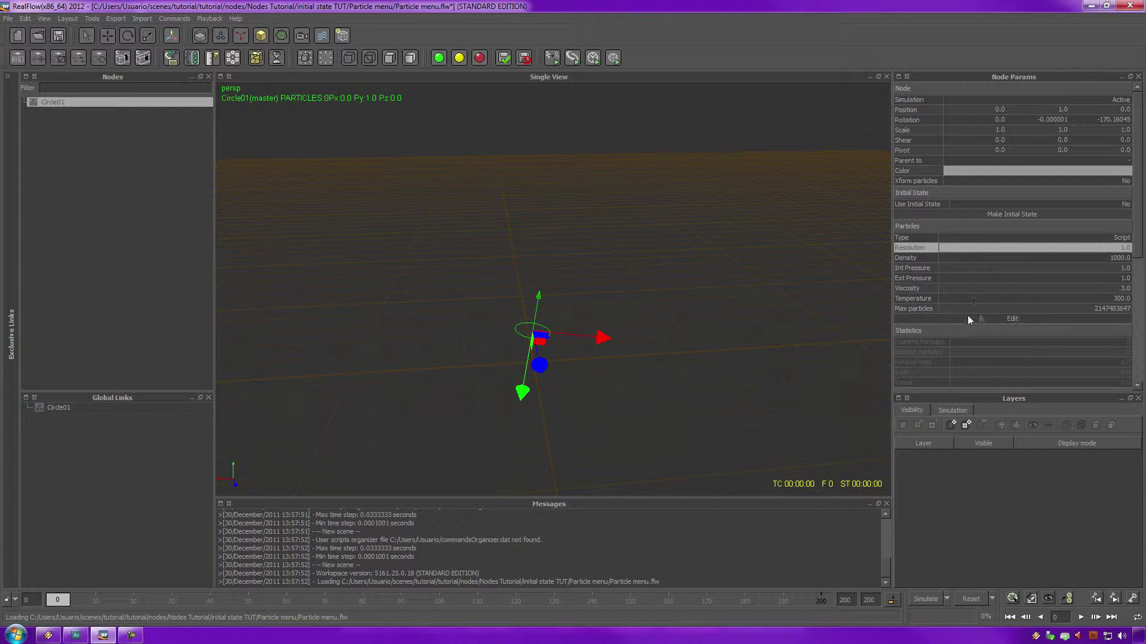
Open the Circle01 emitter's particle script and look over the editor's available commands and the computeInternalForces function.
{"action": "left_click", "coordinate": [1012, 318]}
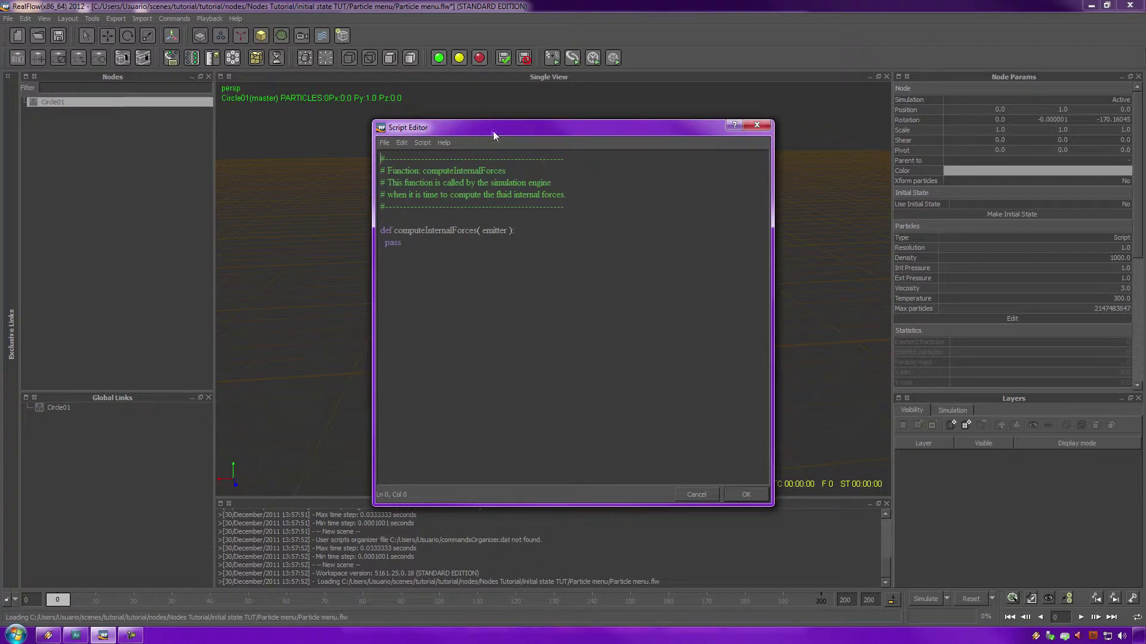
{"action": "left_click", "coordinate": [401, 143]}
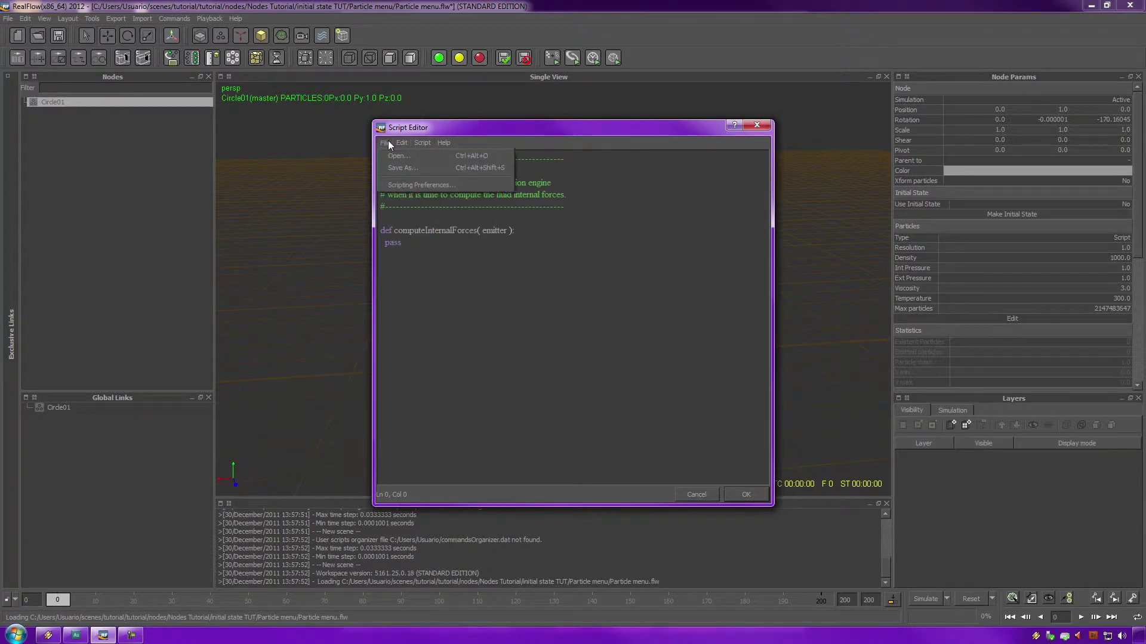
{"action": "left_click", "coordinate": [378, 144]}
{"action": "left_click", "coordinate": [415, 145]}
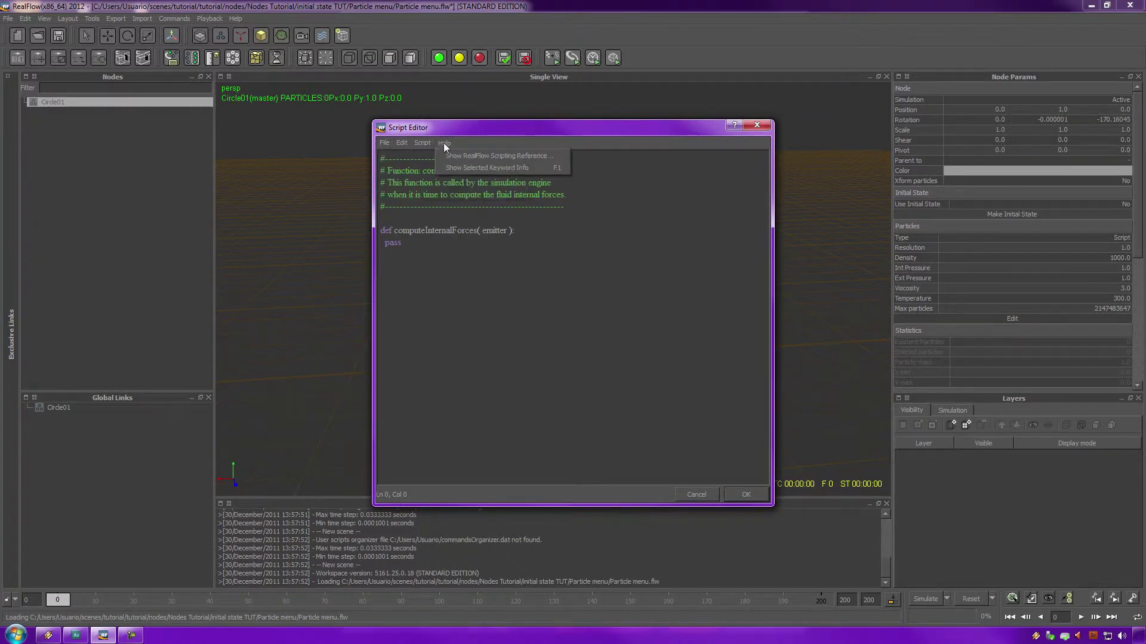
{"action": "left_click", "coordinate": [482, 132]}
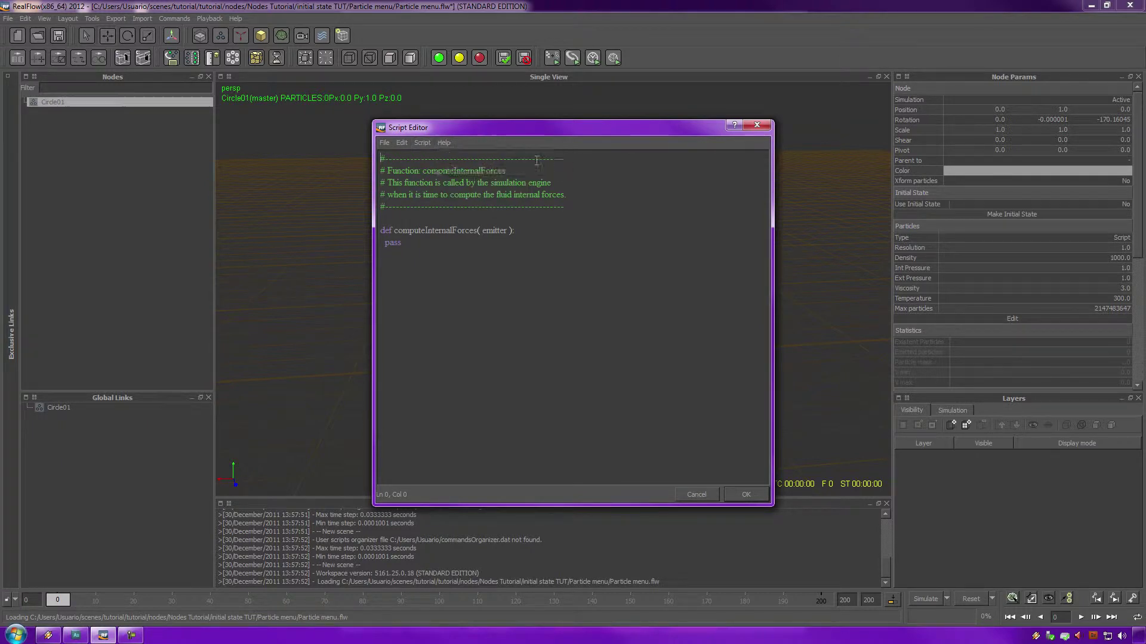
{"action": "left_click", "coordinate": [576, 258]}
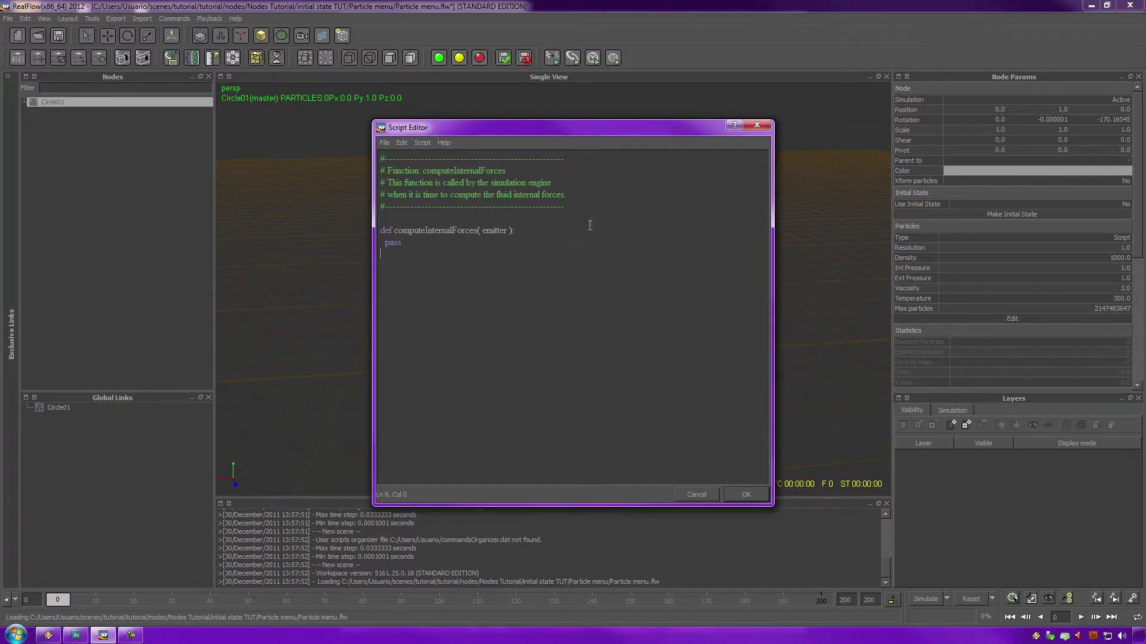